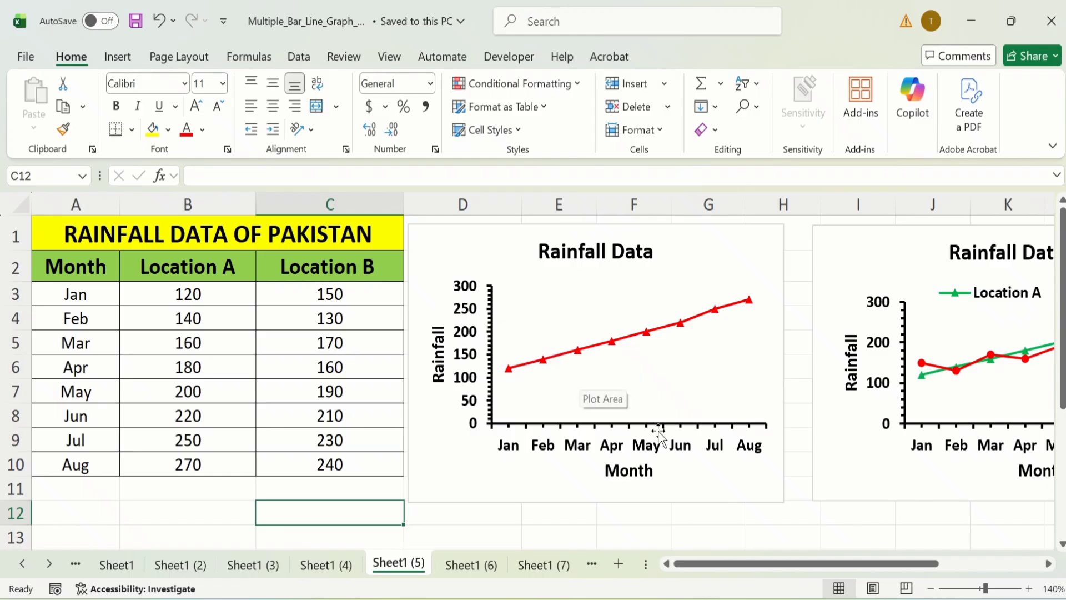
pyautogui.moveTo(725, 569); pyautogui.dragTo(774, 566)
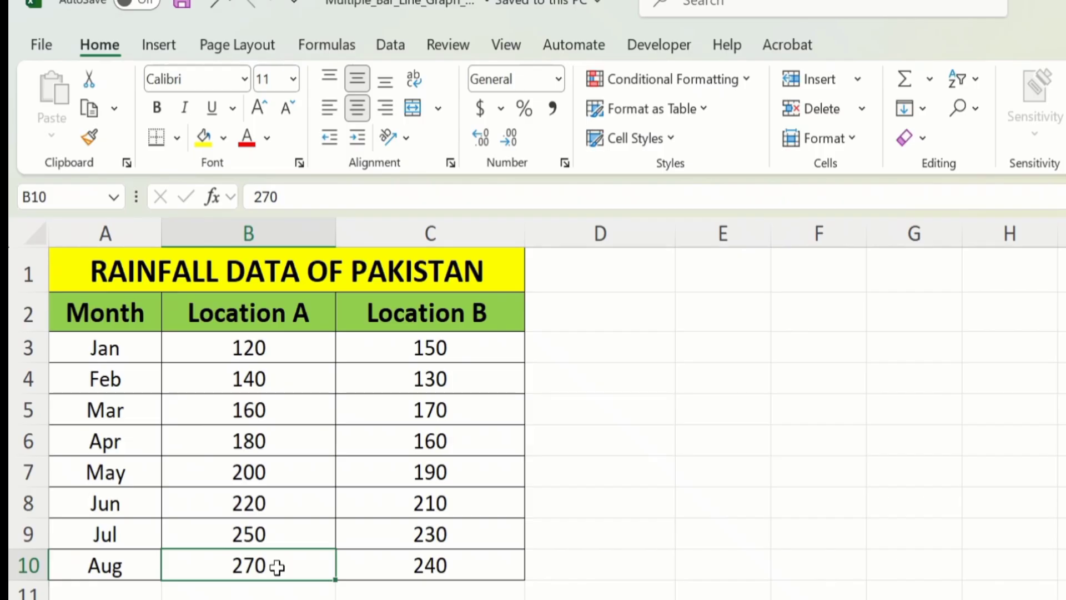
# Step: Insert a 2-D Line with Markers chart from the Month and Location A data in A2:B10 and shrink it to sit beside the table
pyautogui.moveTo(277, 566); pyautogui.dragTo(133, 319)
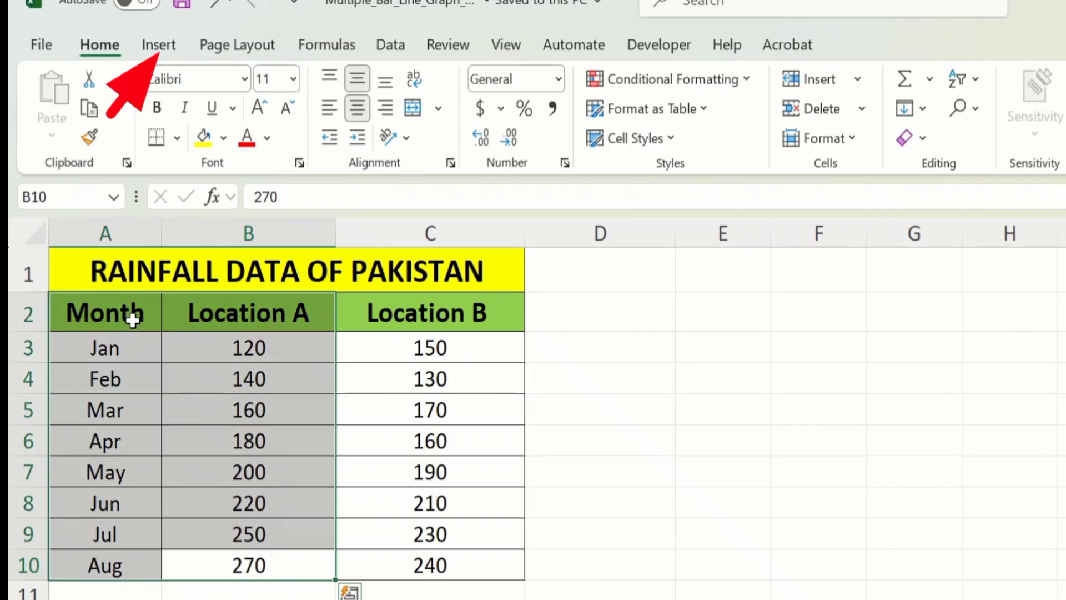
pyautogui.click(160, 44)
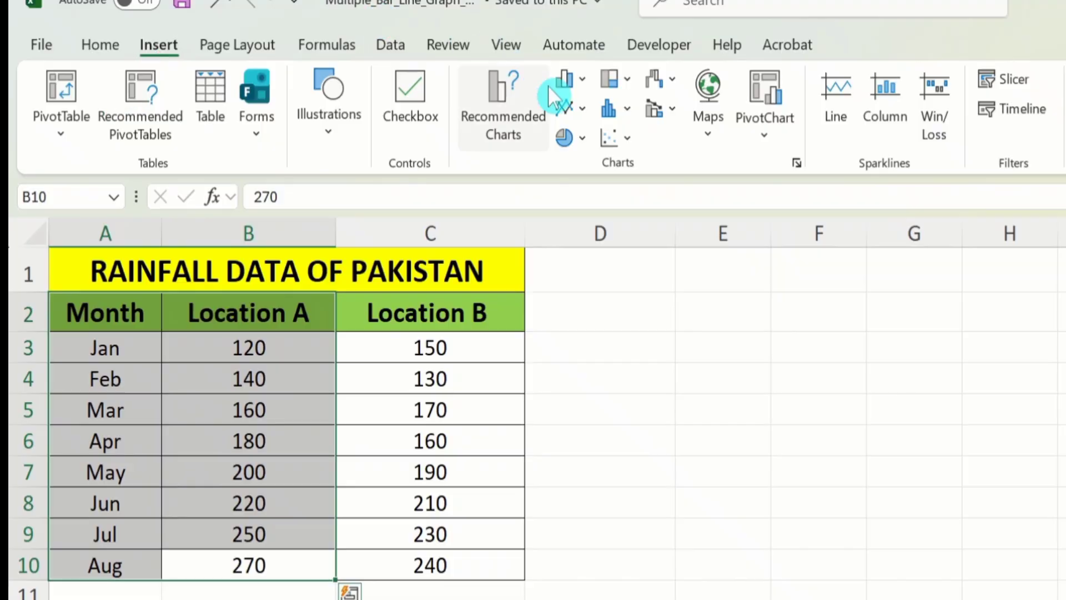
pyautogui.click(583, 108)
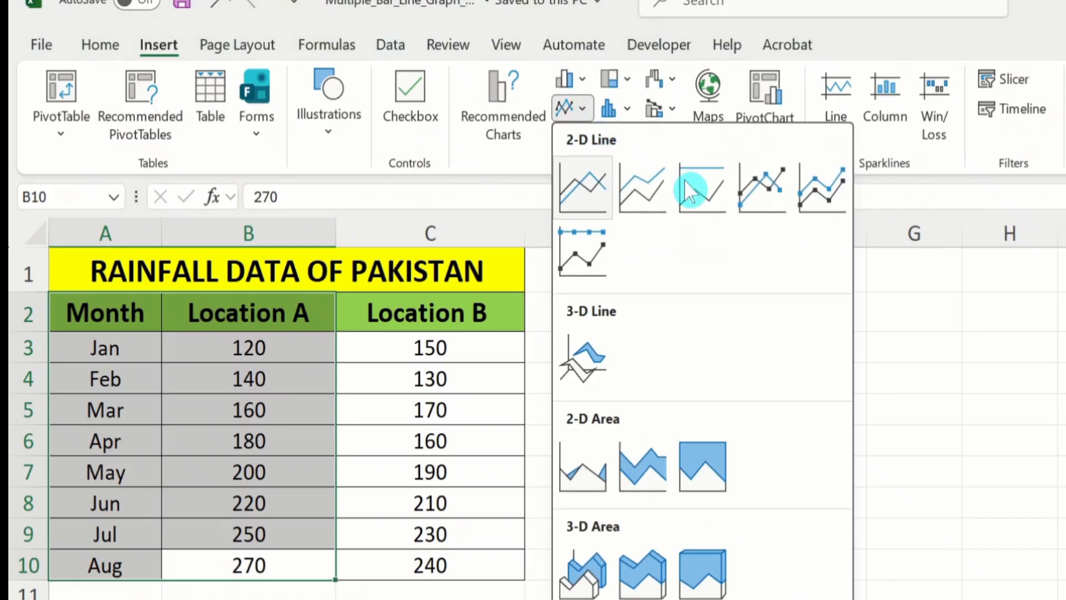
pyautogui.click(758, 187)
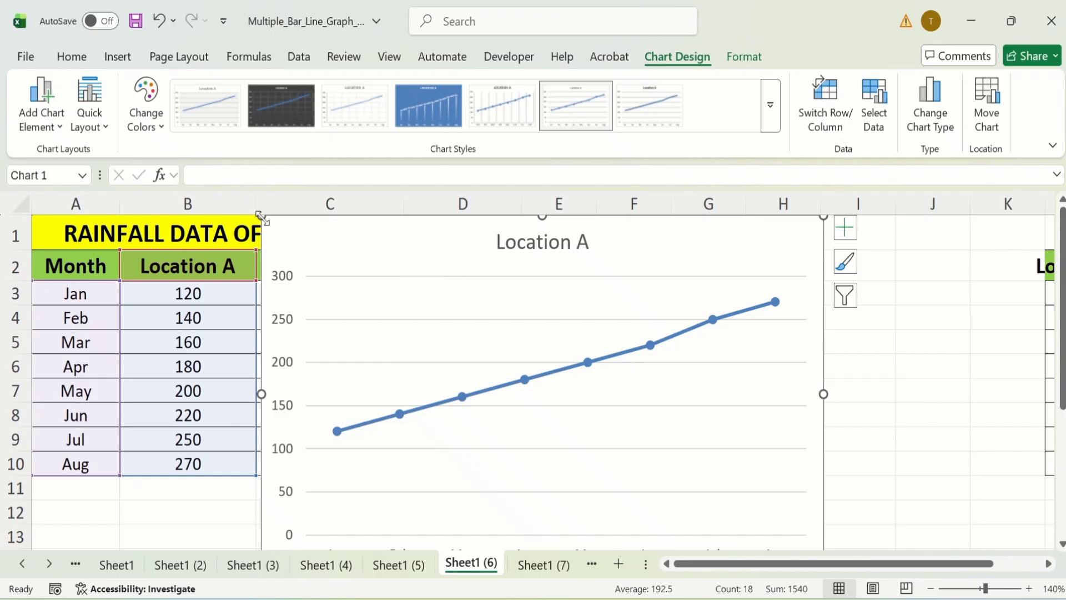
pyautogui.moveTo(261, 216); pyautogui.dragTo(448, 231)
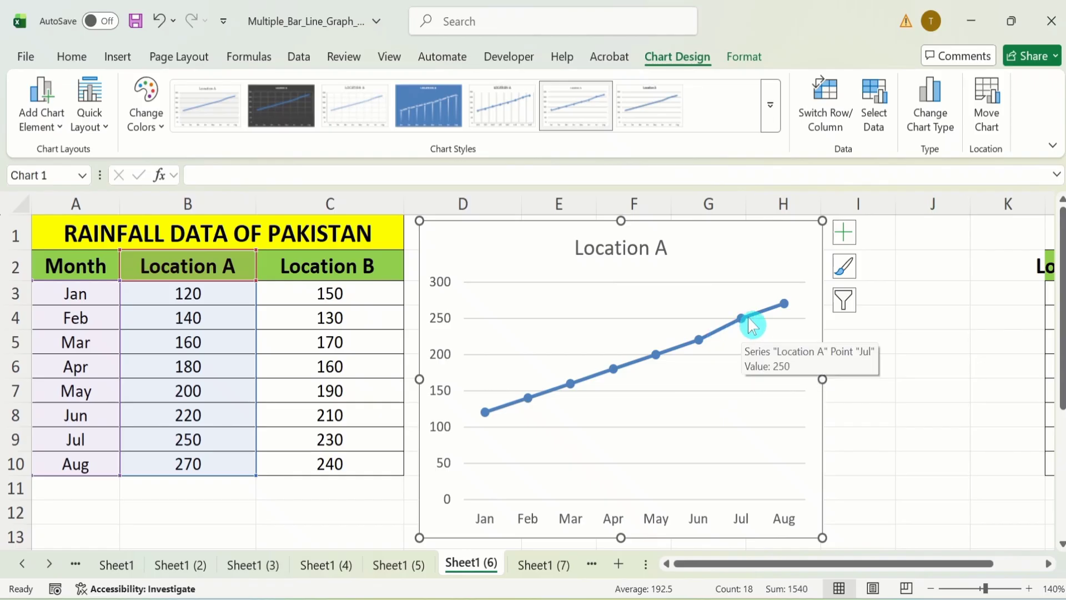
pyautogui.moveTo(755, 316)
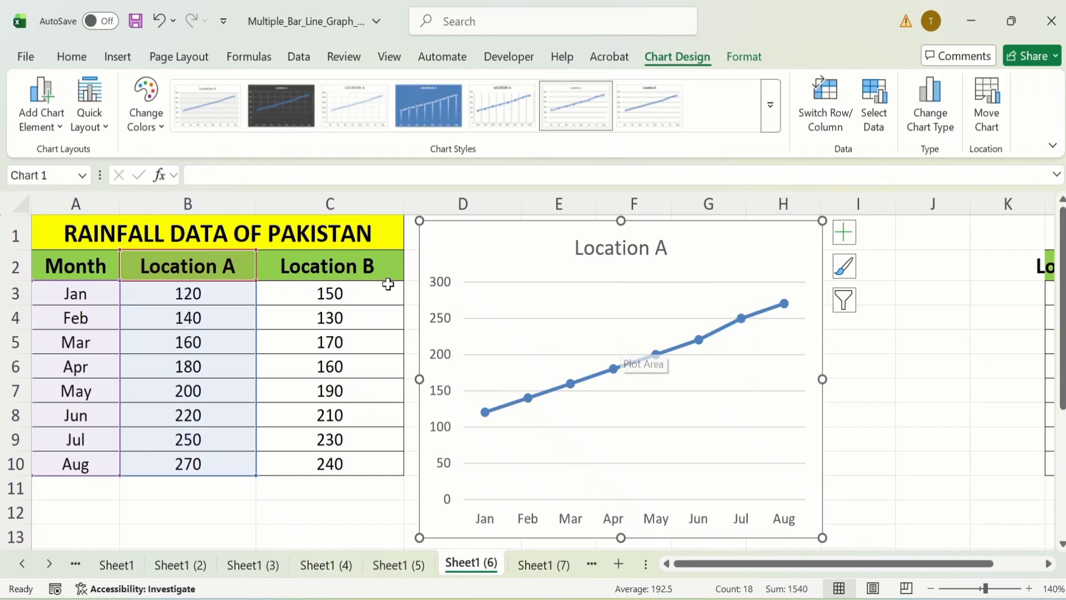
pyautogui.click(332, 516)
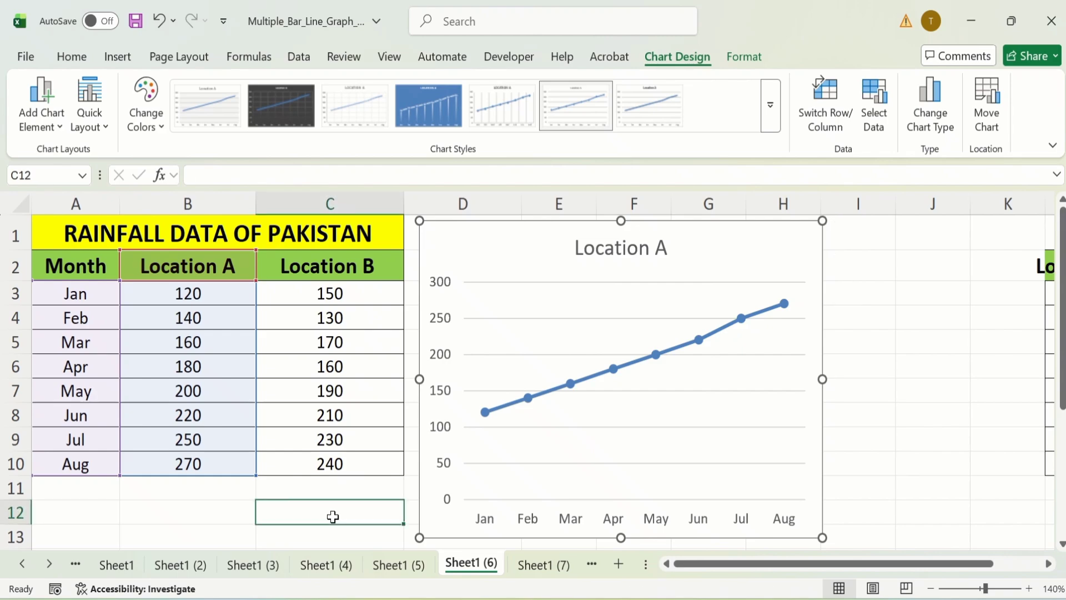
# Step: Open the data source settings of the Location A line chart
pyautogui.click(432, 238)
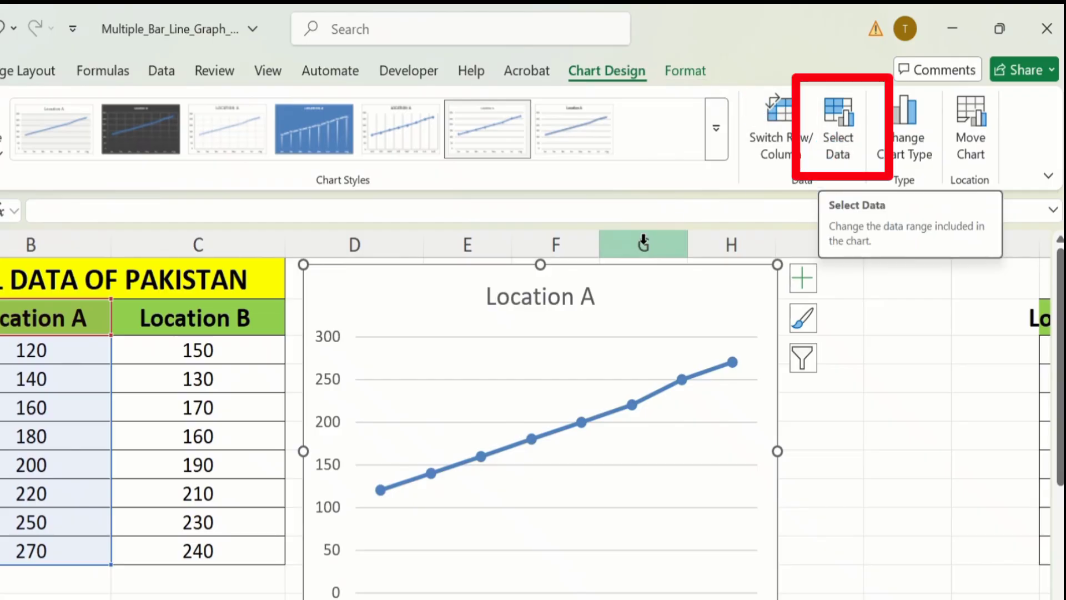
pyautogui.rightClick(393, 359)
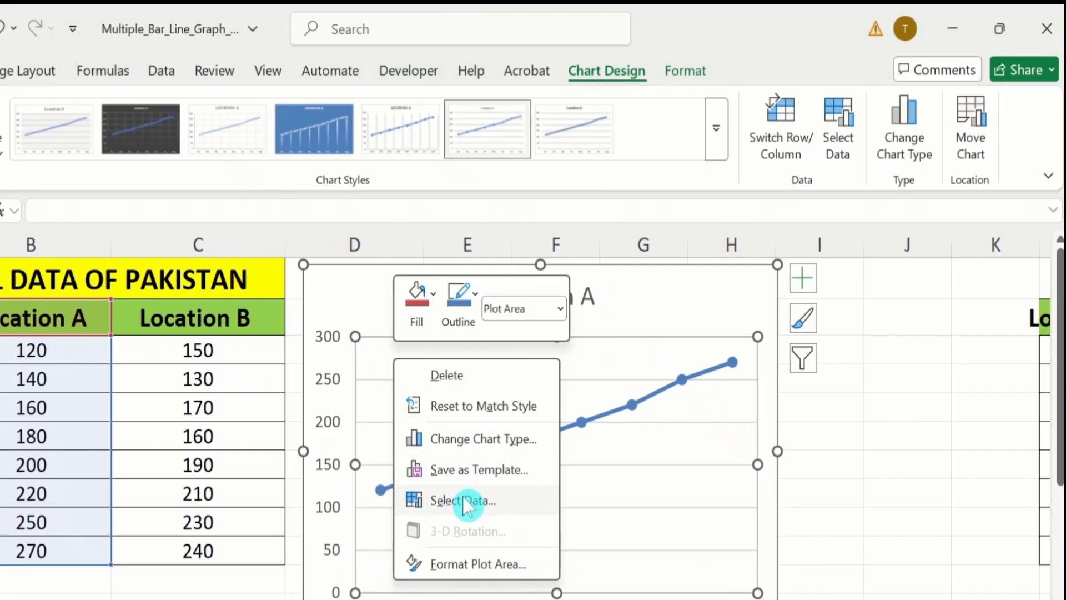
pyautogui.click(885, 451)
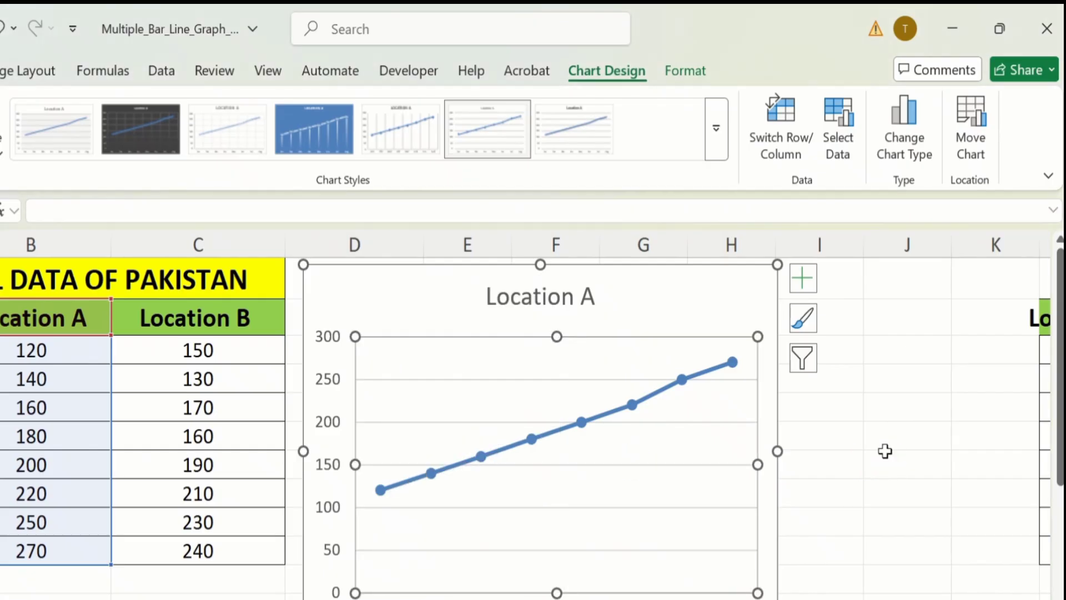
pyautogui.click(841, 136)
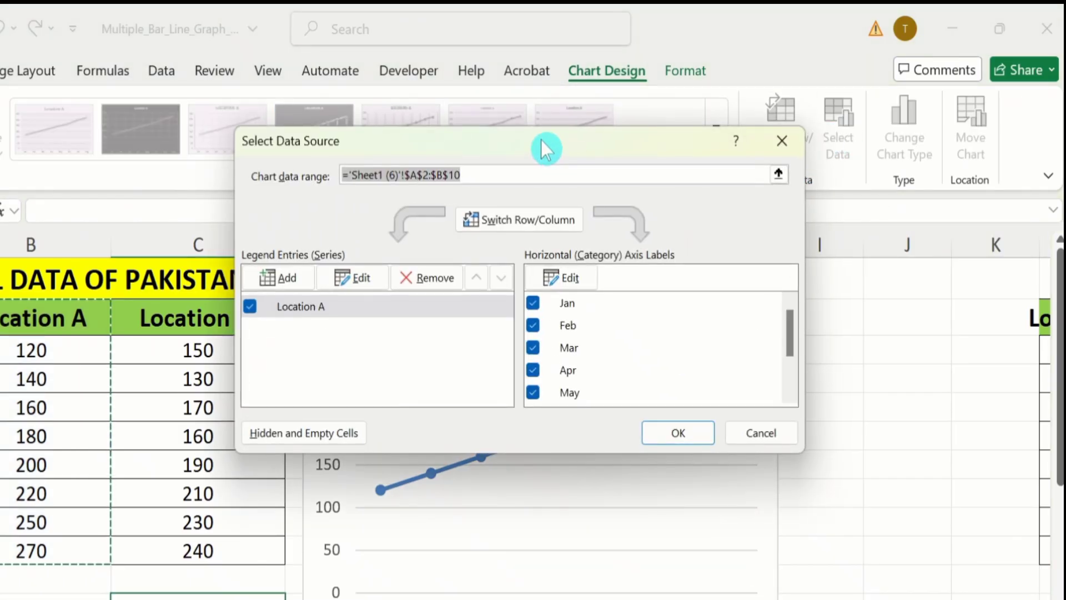
pyautogui.moveTo(544, 147); pyautogui.dragTo(570, 203)
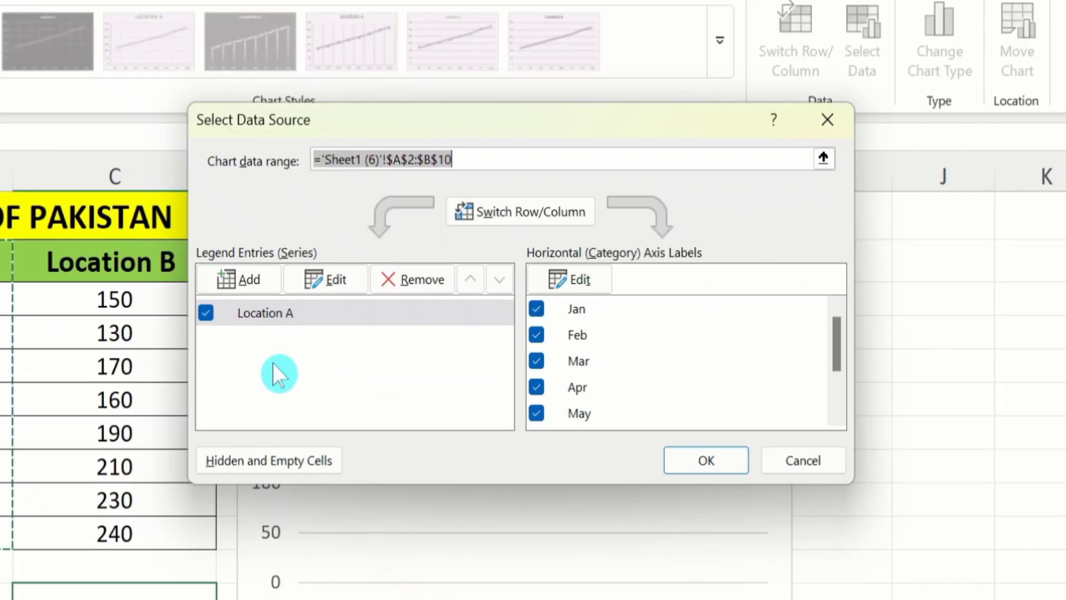
# Step: Add a chart series named Location B with the values in C3:C10
pyautogui.click(248, 281)
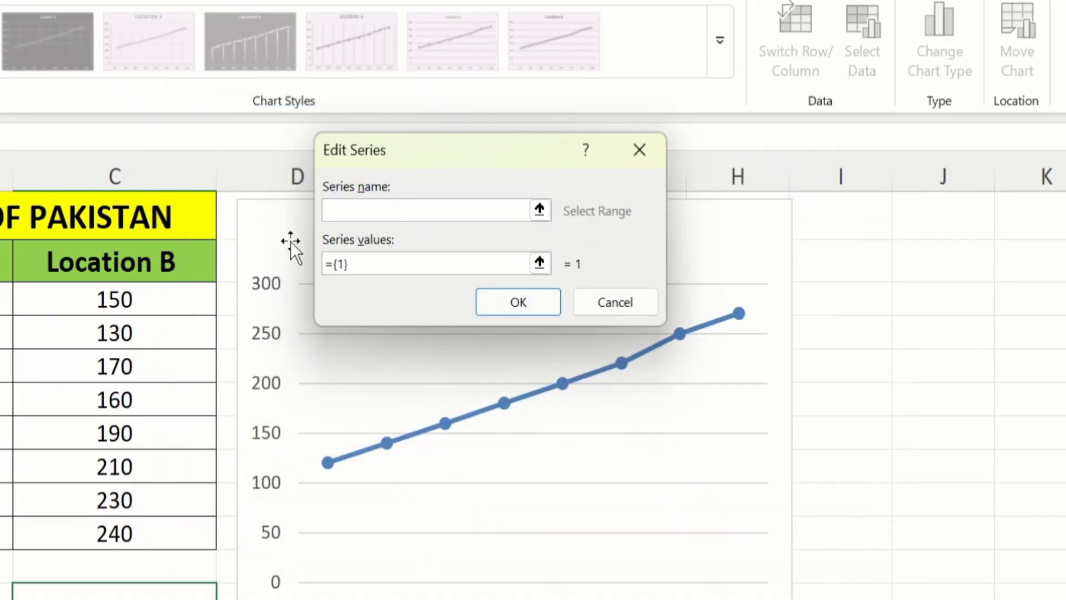
pyautogui.click(360, 211)
pyautogui.write('Location B')
pyautogui.click(357, 264)
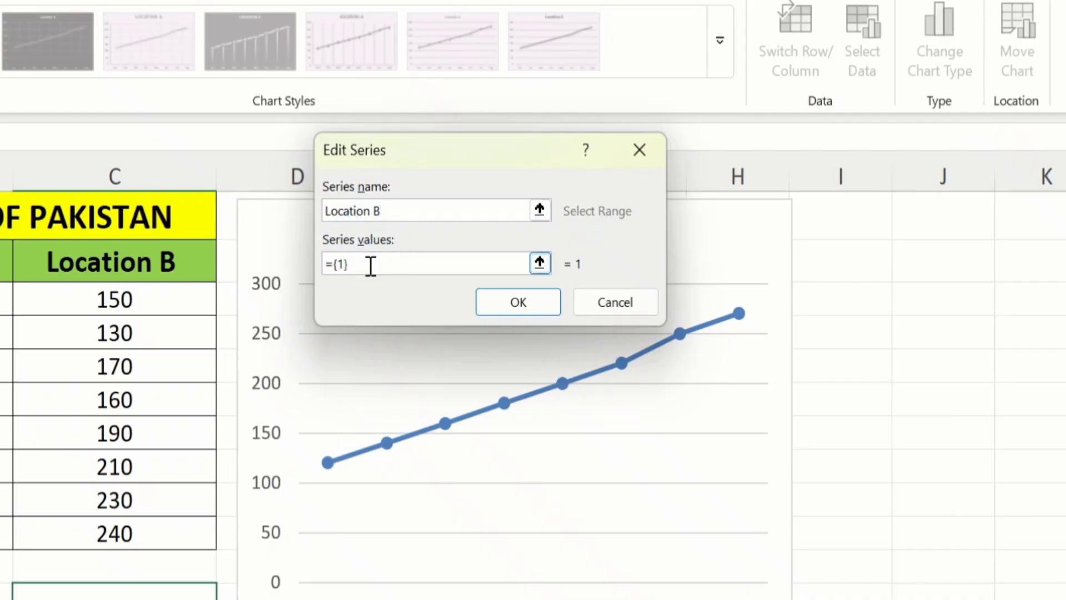
pyautogui.press('BackSpace')
pyautogui.press('BackSpace')
pyautogui.press('BackSpace')
pyautogui.press('BackSpace')
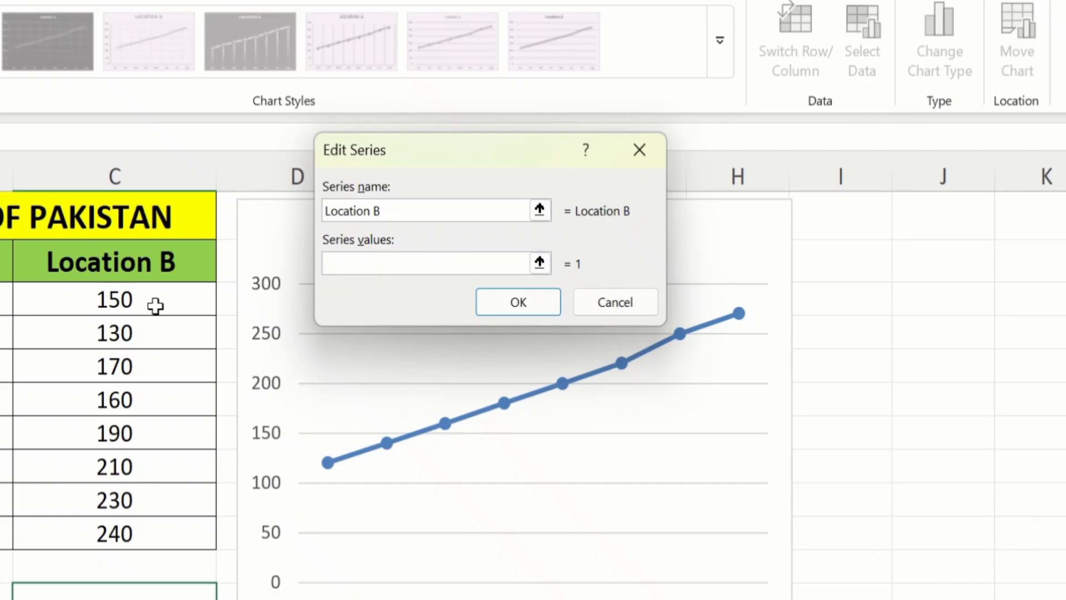
pyautogui.click(66, 301)
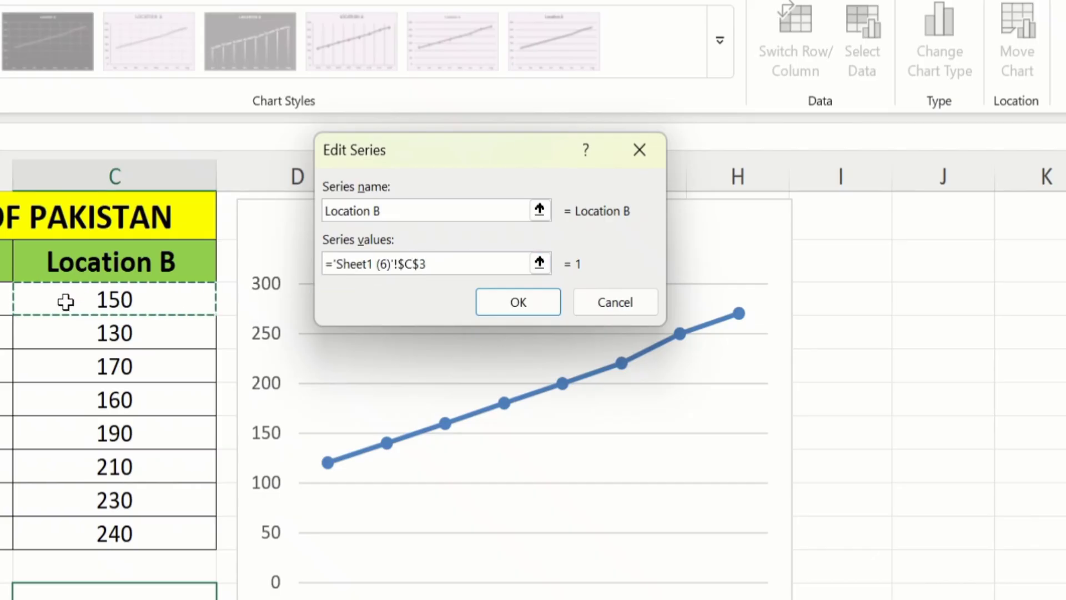
pyautogui.moveTo(66, 302); pyautogui.dragTo(67, 526)
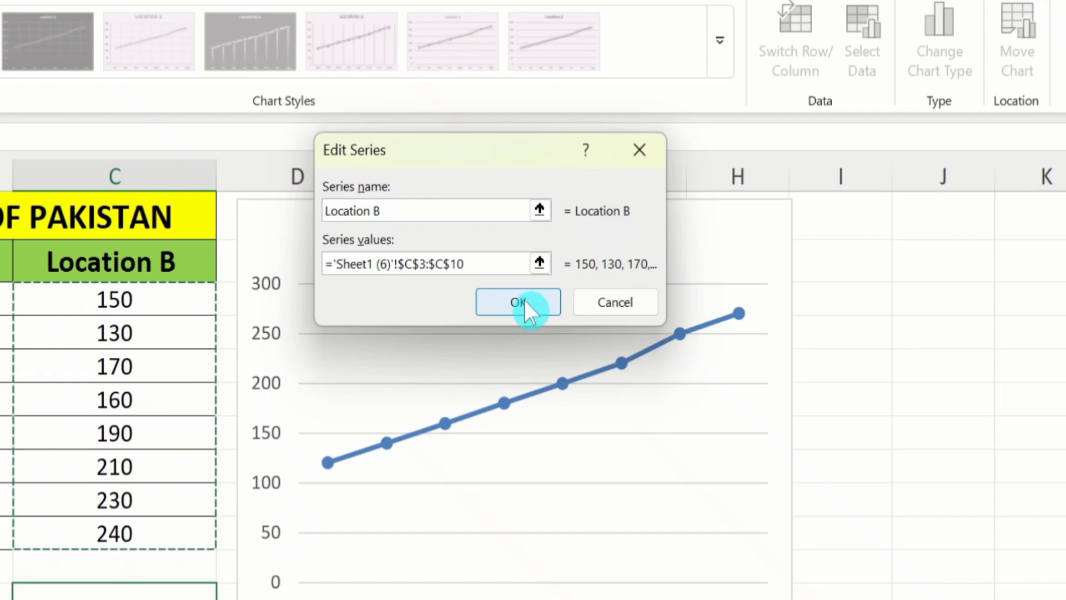
pyautogui.click(524, 300)
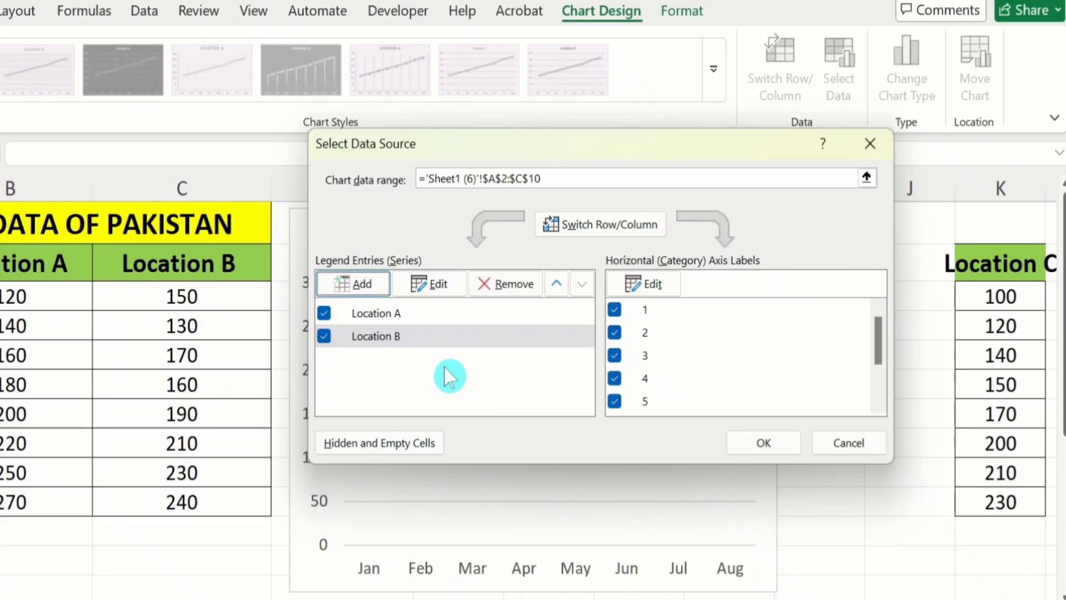
# Step: Add a chart series named Location C with the values in K3:K10 and apply the data source changes
pyautogui.click(349, 279)
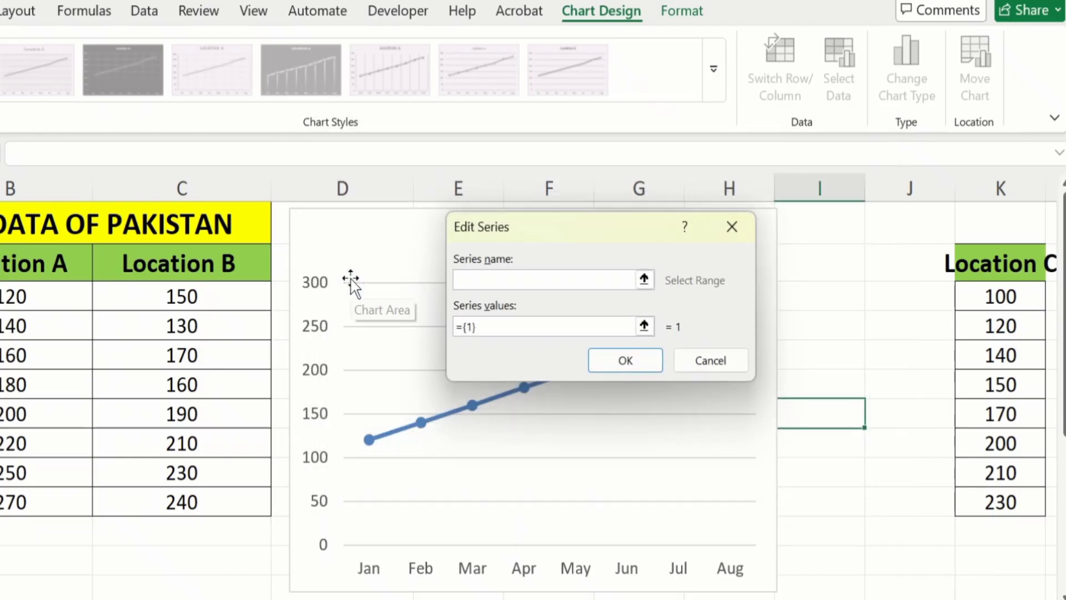
pyautogui.click(471, 275)
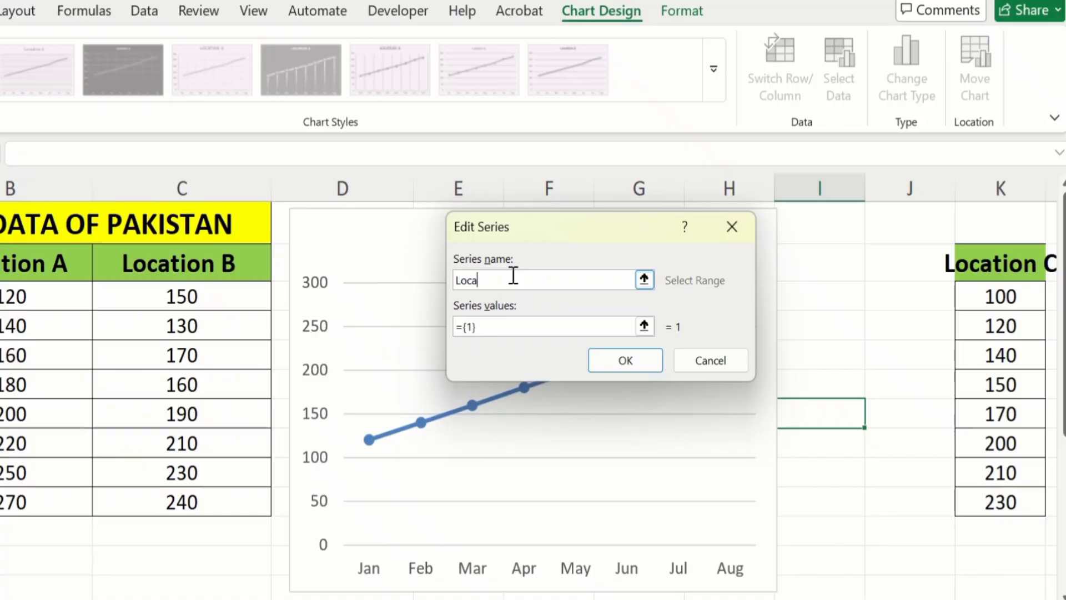
pyautogui.write('Location C')
pyautogui.click(491, 332)
pyautogui.press('BackSpace')
pyautogui.press('BackSpace')
pyautogui.press('BackSpace')
pyautogui.press('BackSpace')
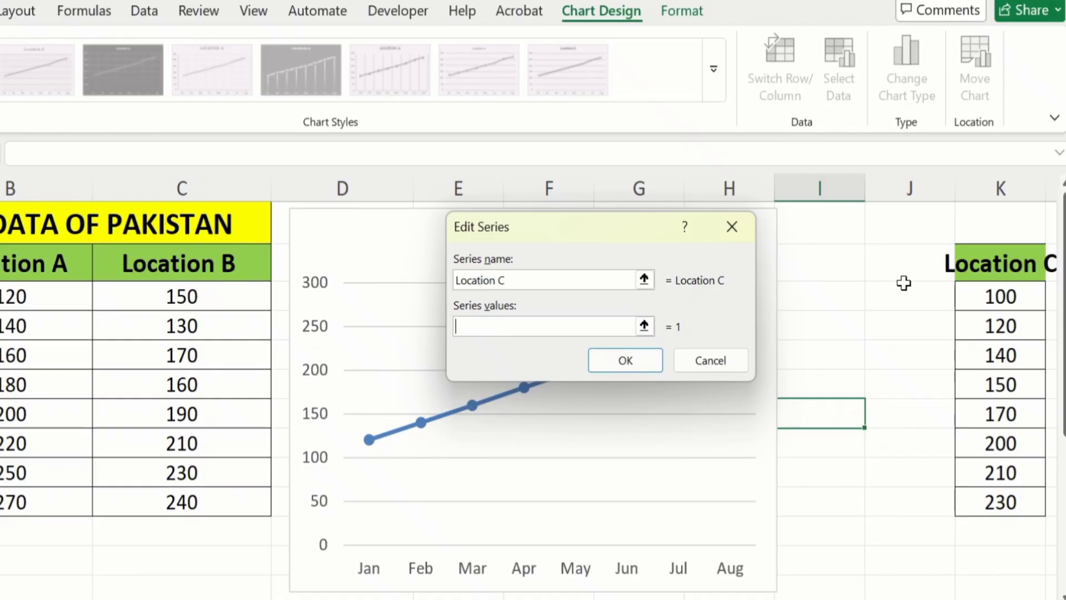
pyautogui.click(975, 295)
pyautogui.moveTo(975, 295); pyautogui.dragTo(968, 492)
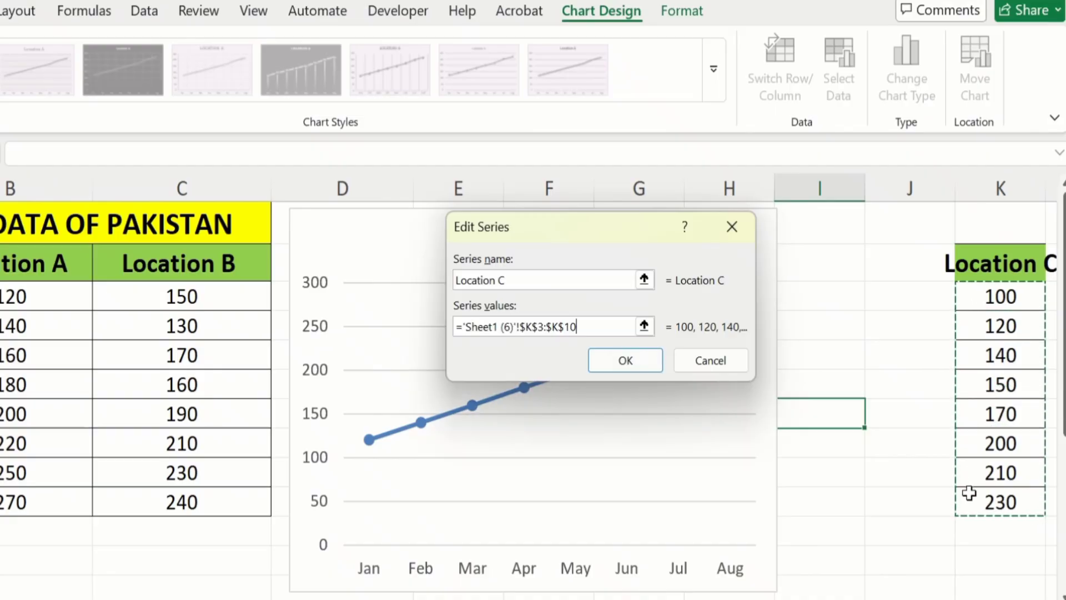
pyautogui.click(626, 361)
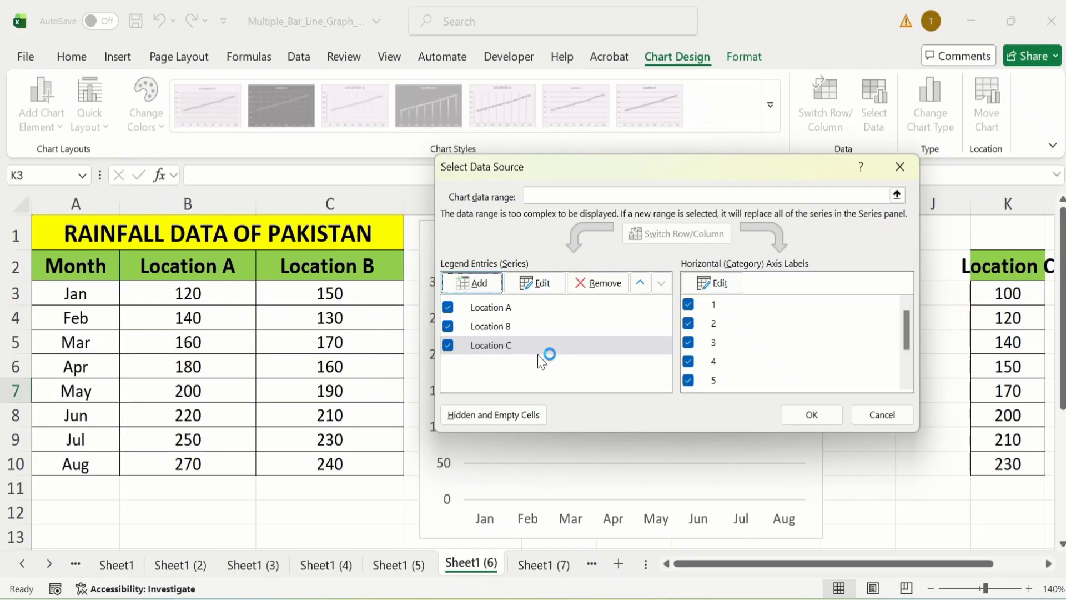
pyautogui.click(763, 442)
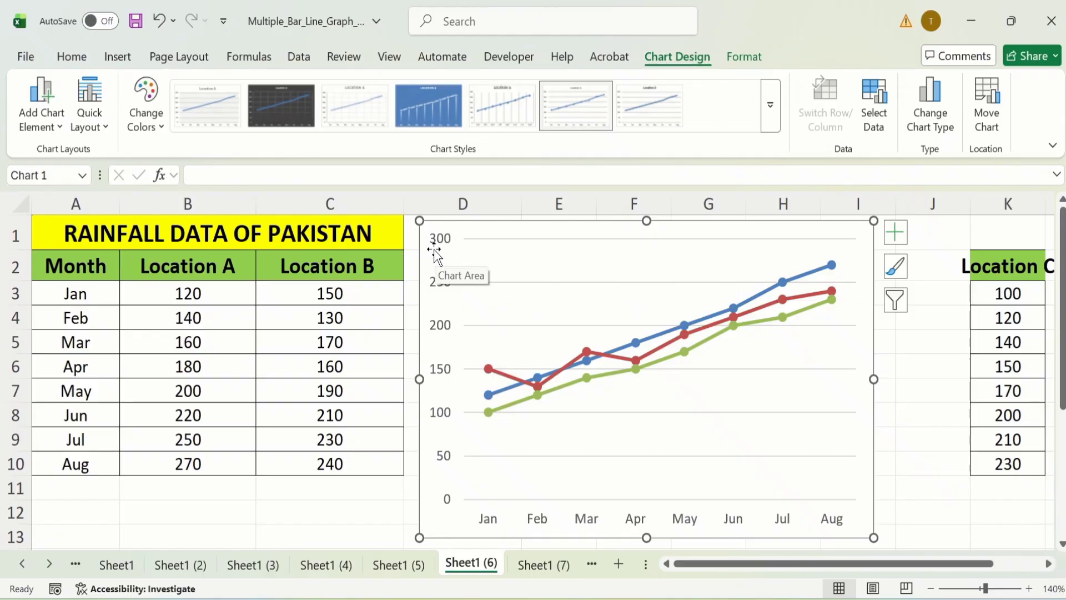
# Step: Delete the three-series line chart and insert a fresh 2-D Line with Markers chart from A2:B10, sized to clear the table
pyautogui.press('Delete')
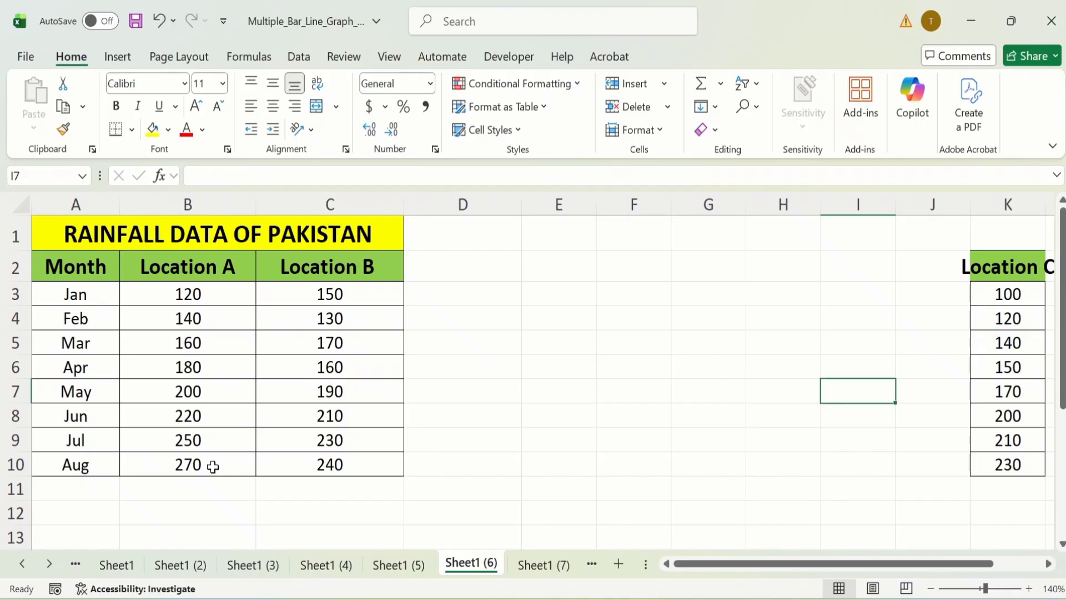
pyautogui.moveTo(213, 466); pyautogui.dragTo(85, 264)
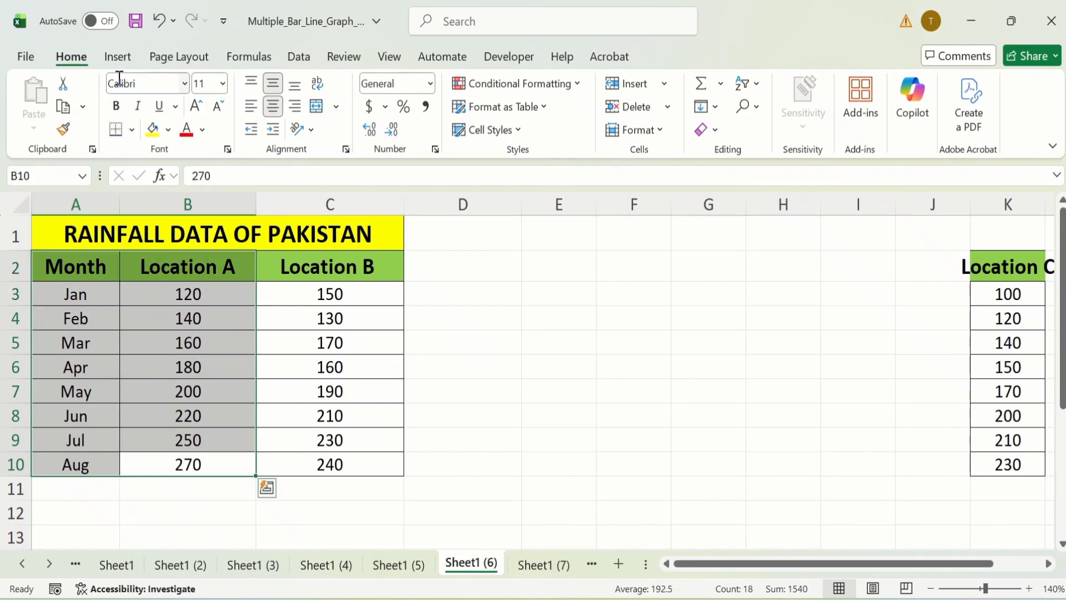
pyautogui.click(117, 58)
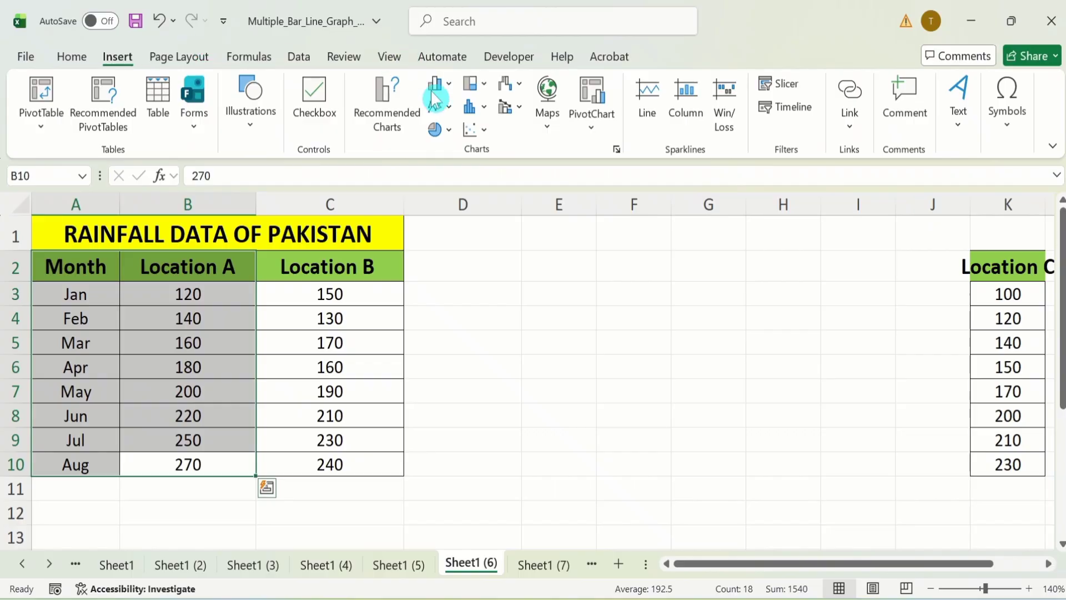
pyautogui.click(448, 107)
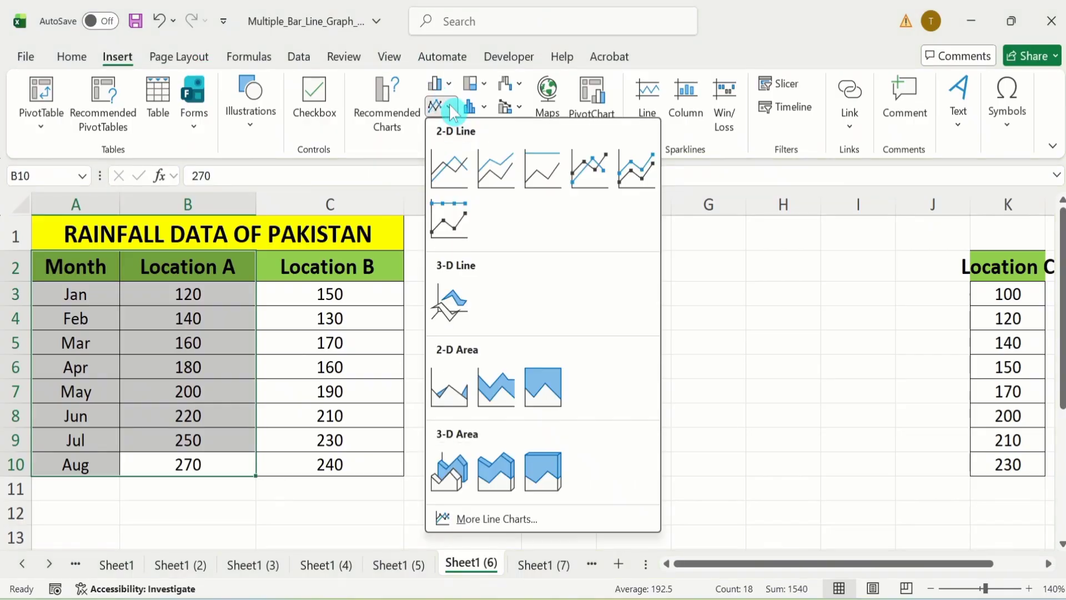
pyautogui.click(589, 164)
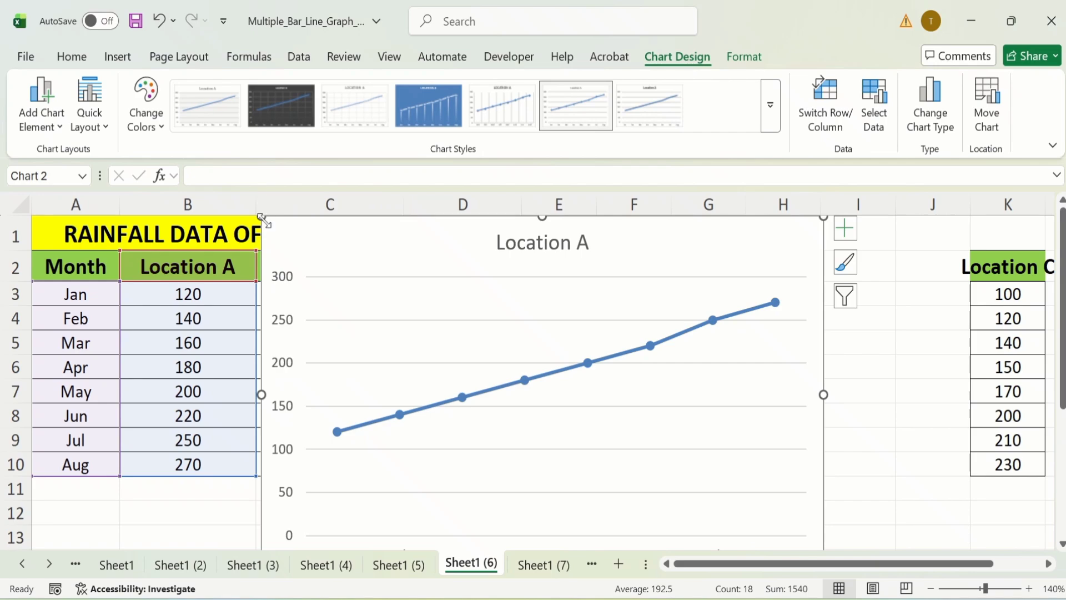
pyautogui.moveTo(272, 223); pyautogui.dragTo(511, 243)
pyautogui.click(446, 347)
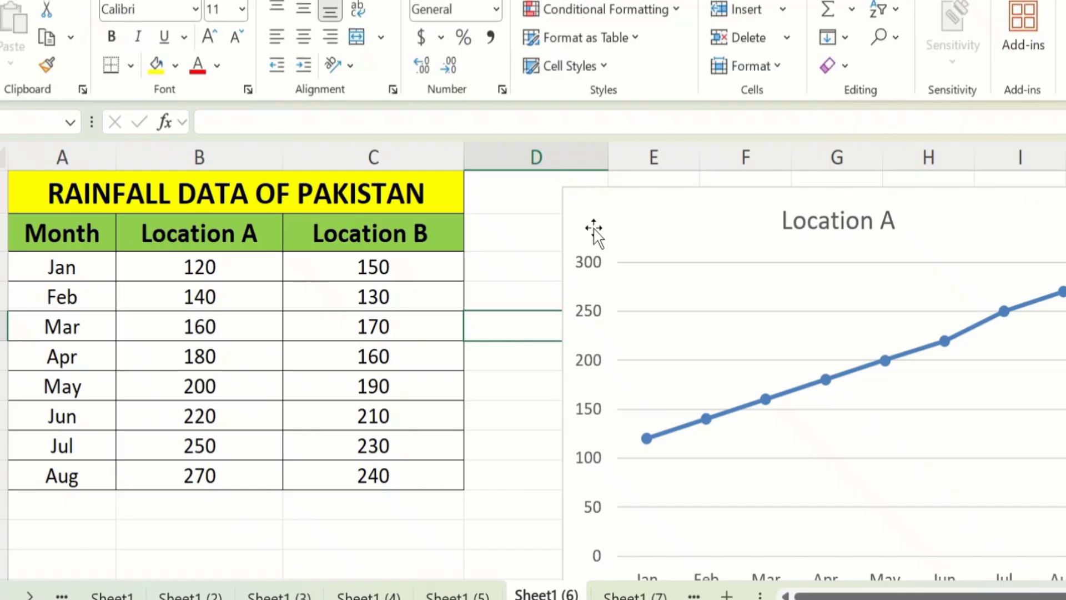
# Step: Extend the new chart's source range across the sheet to include the Location B column up to C10
pyautogui.click(593, 227)
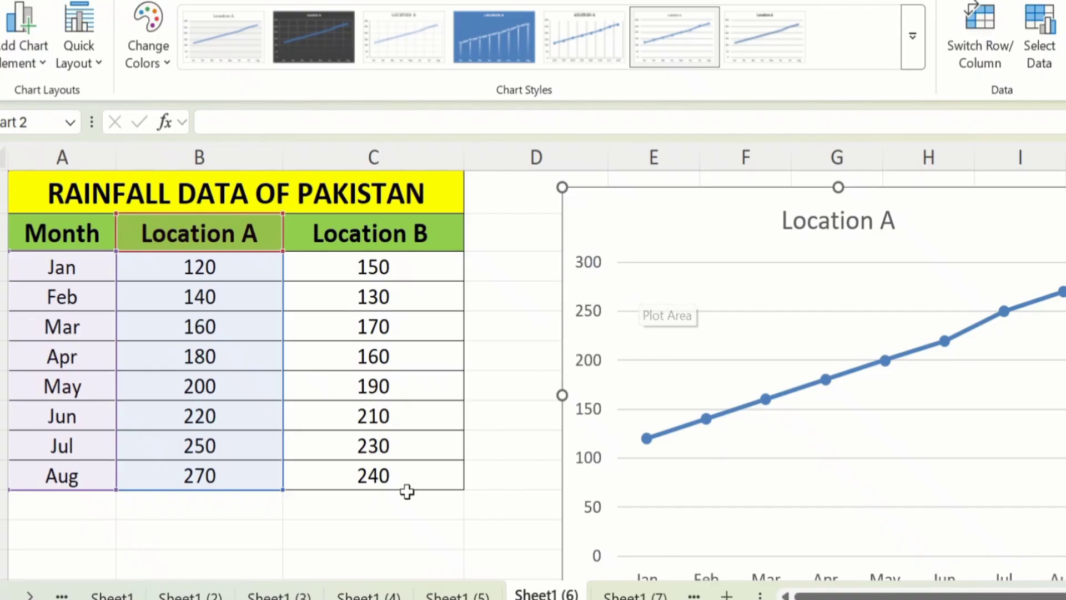
pyautogui.moveTo(279, 488); pyautogui.dragTo(280, 490)
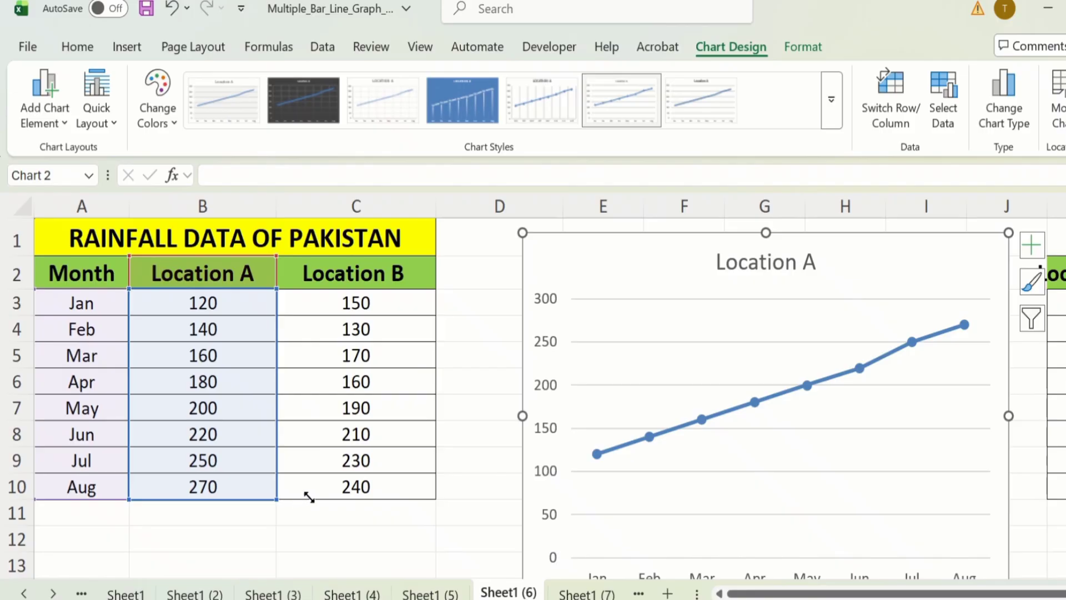
pyautogui.moveTo(309, 496); pyautogui.dragTo(400, 498)
pyautogui.moveTo(627, 425)
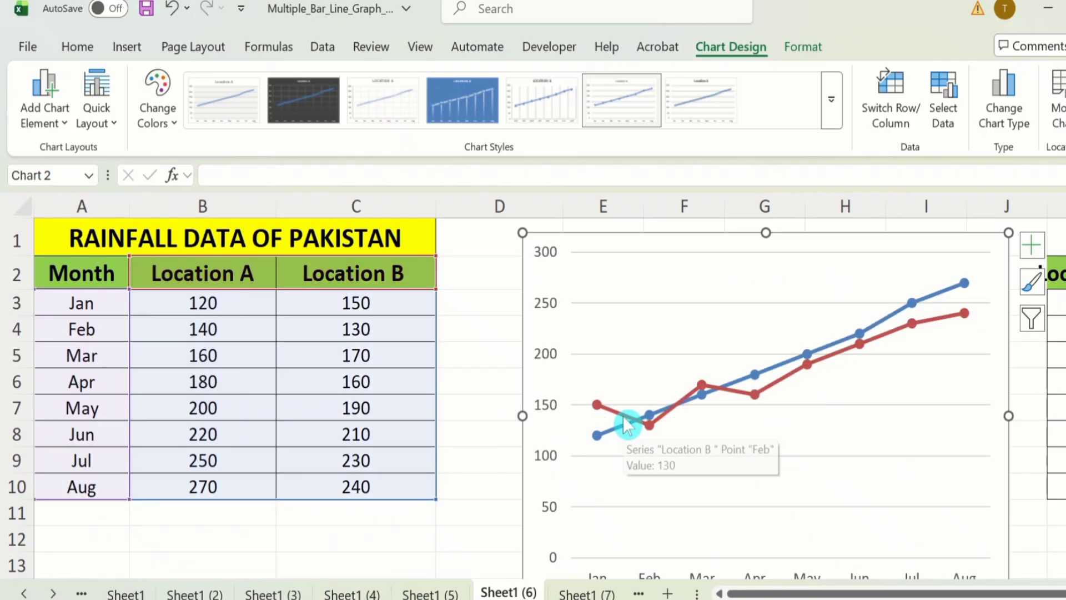